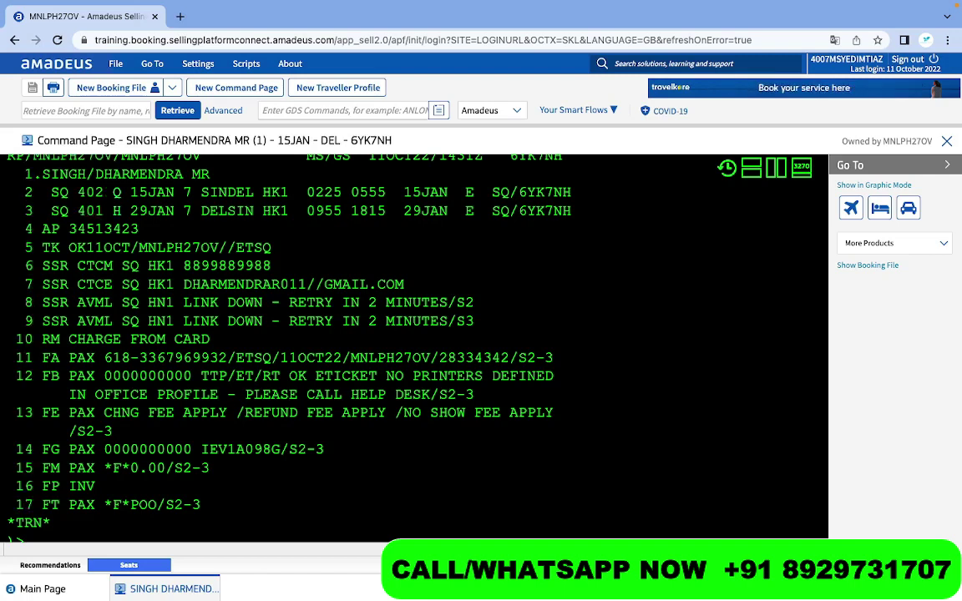
text(AUTOMATIC)
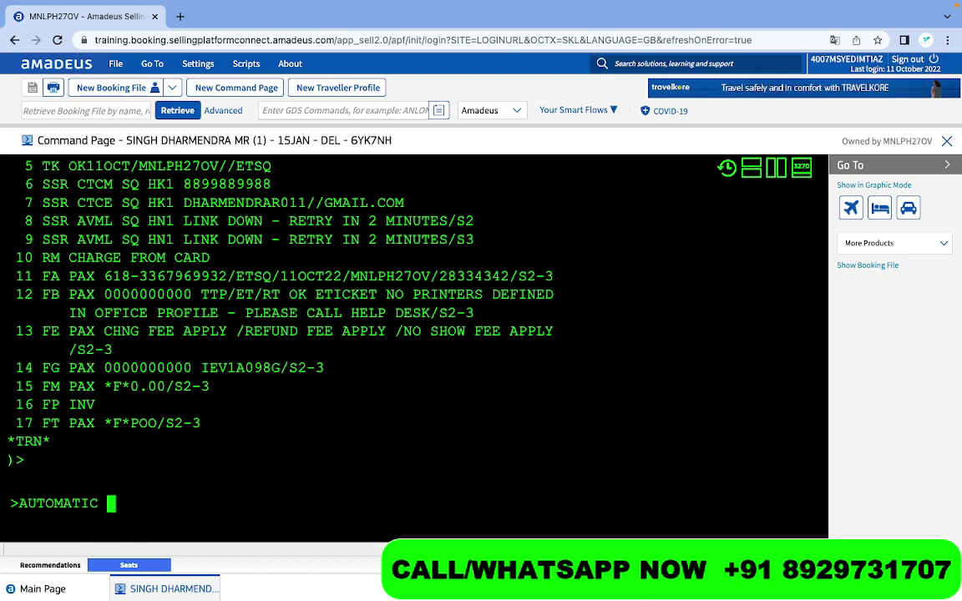
Trim the trailing space and clear the booking display from the screen
key(BackSpace)
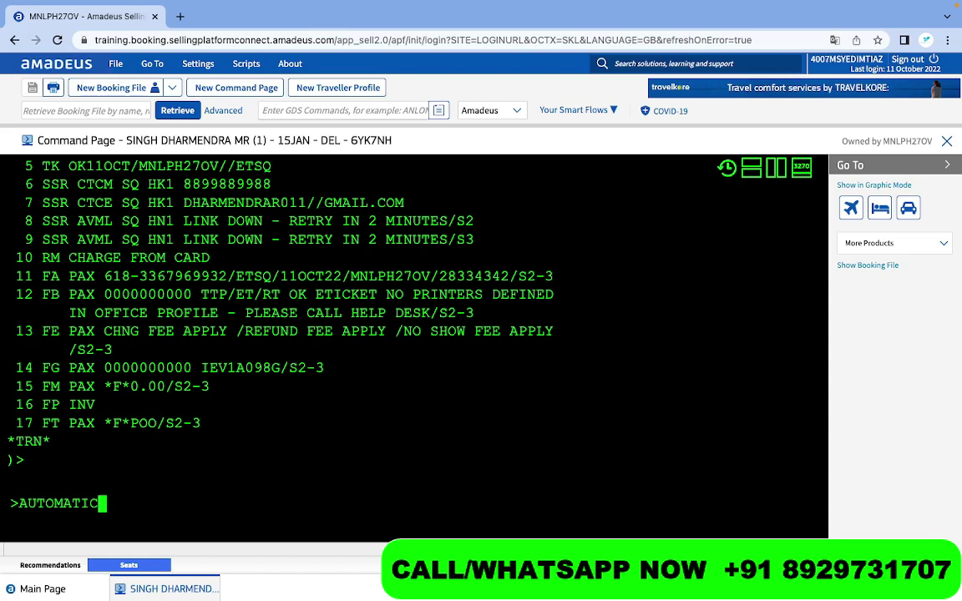
key(ctrl+shift+k)
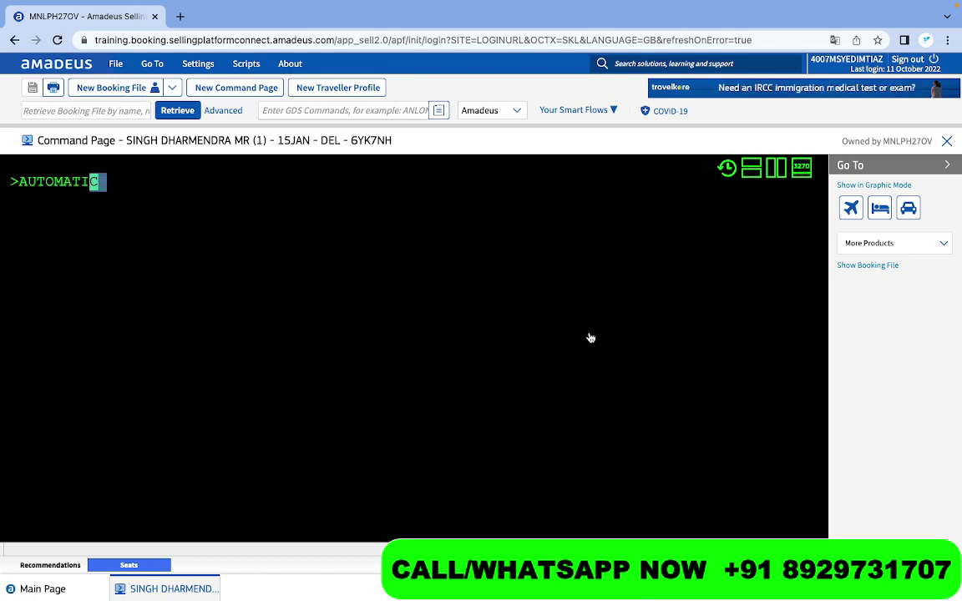
scroll(591, 337, up, 5)
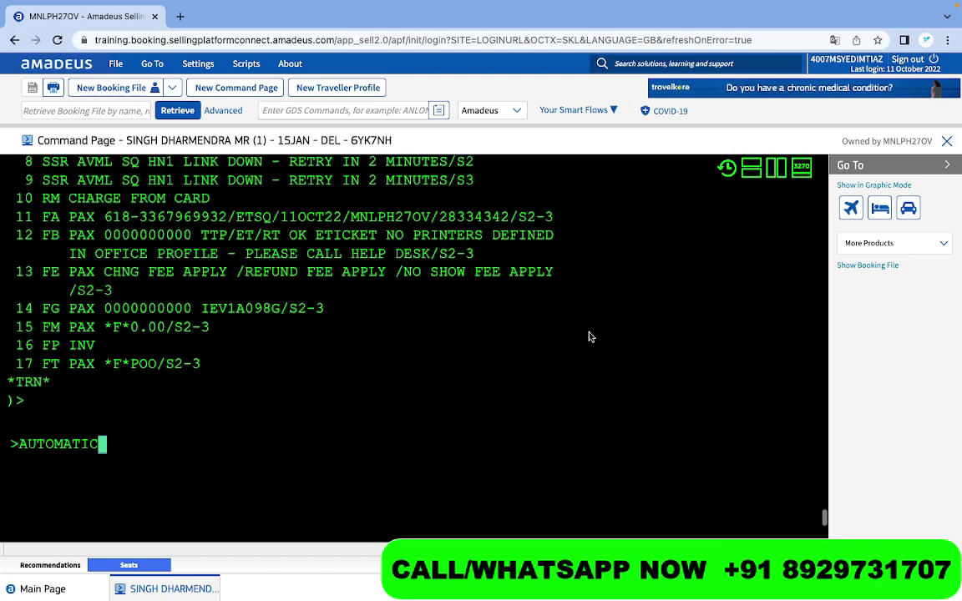
scroll(591, 337, up, 1)
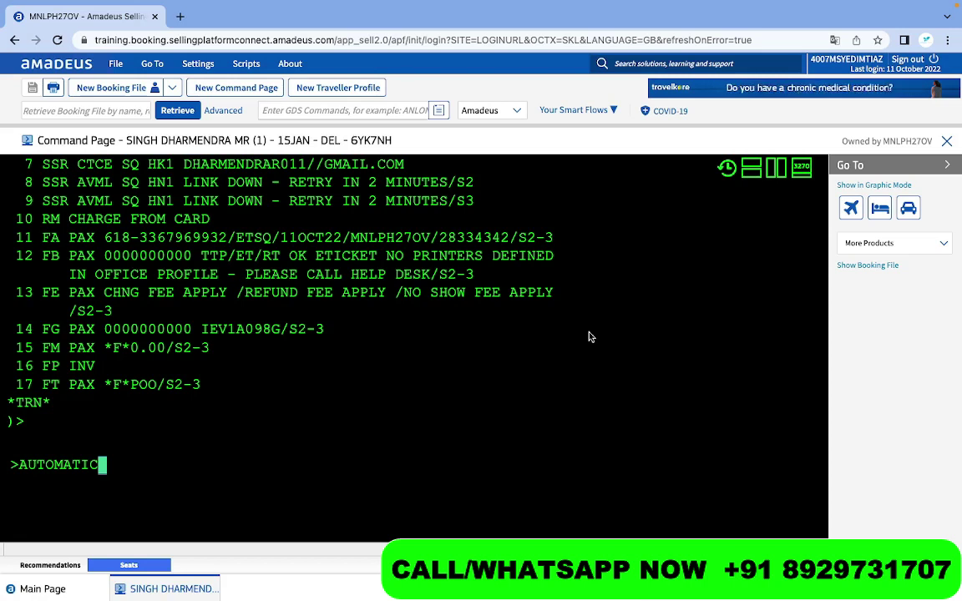
Extend the note to AUTOMATIC TICKET, then erase it from the prompt
text(TICKET)
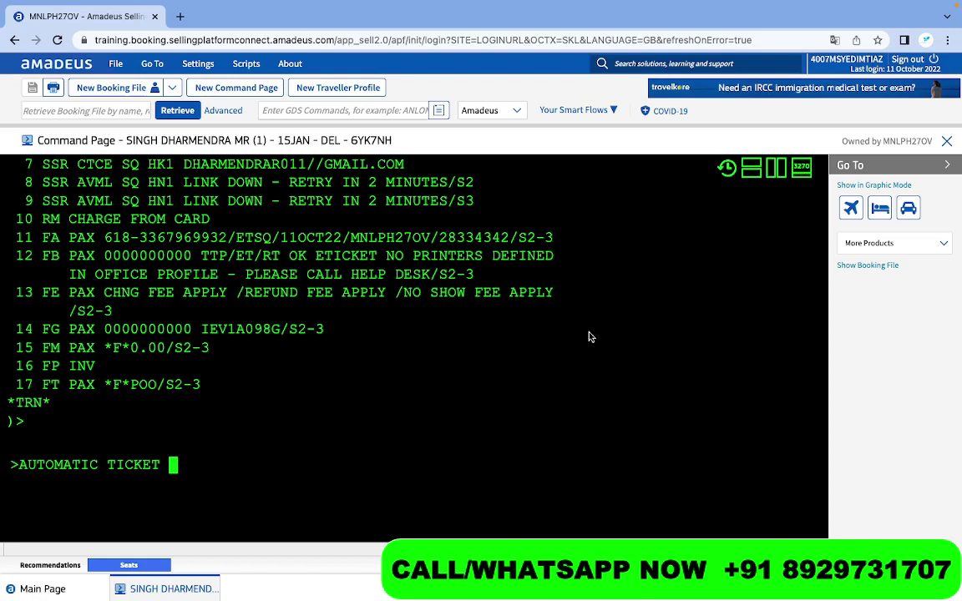
key(BackSpace)
key(BackSpace)
key(BackSpace)
key(BackSpace)
key(BackSpace)
key(BackSpace)
key(BackSpace)
key(BackSpace)
key(BackSpace)
key(BackSpace)
key(BackSpace)
key(BackSpace)
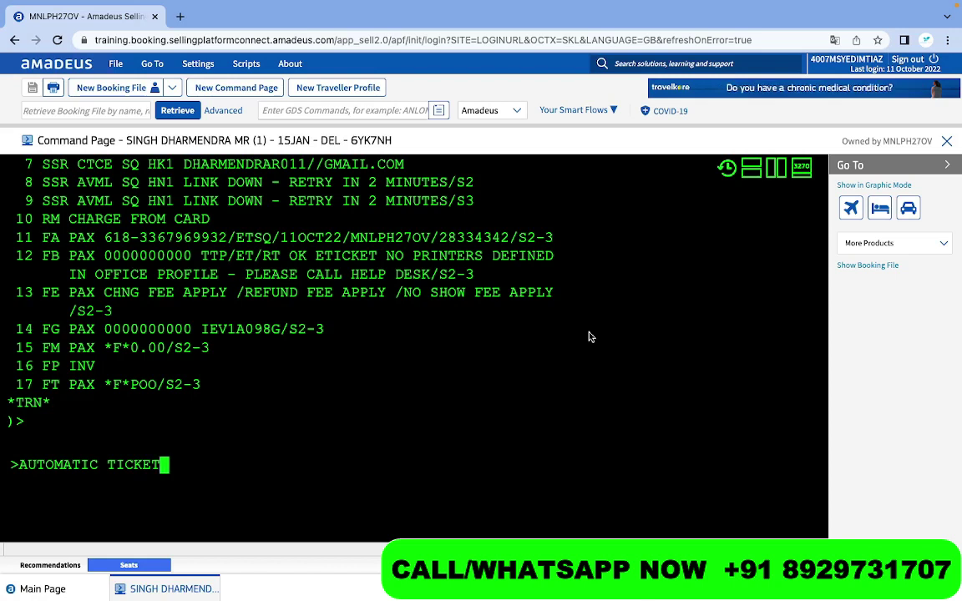
key(BackSpace)
key(BackSpace)
key(BackSpace)
key(BackSpace)
key(BackSpace)
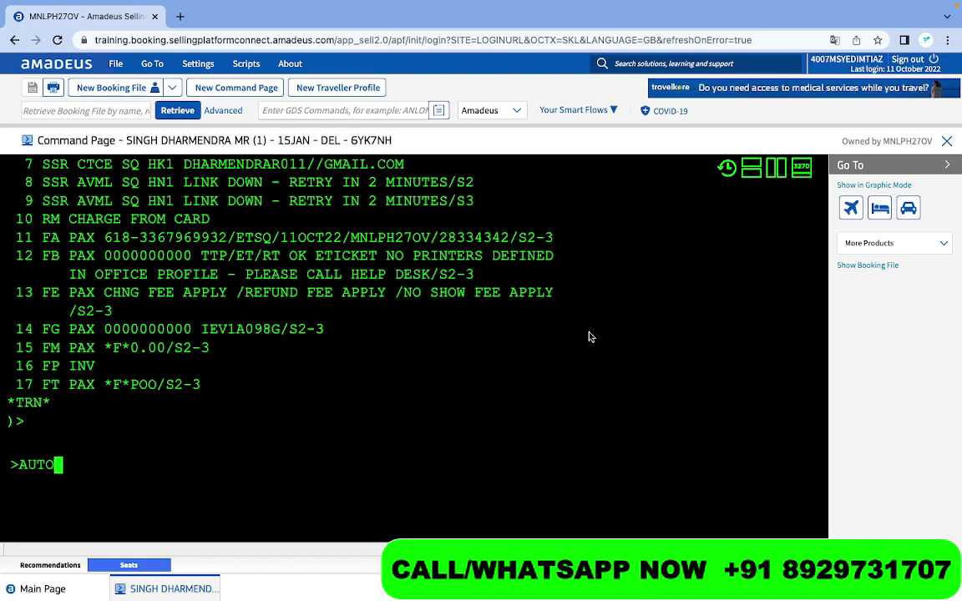
text(RT)
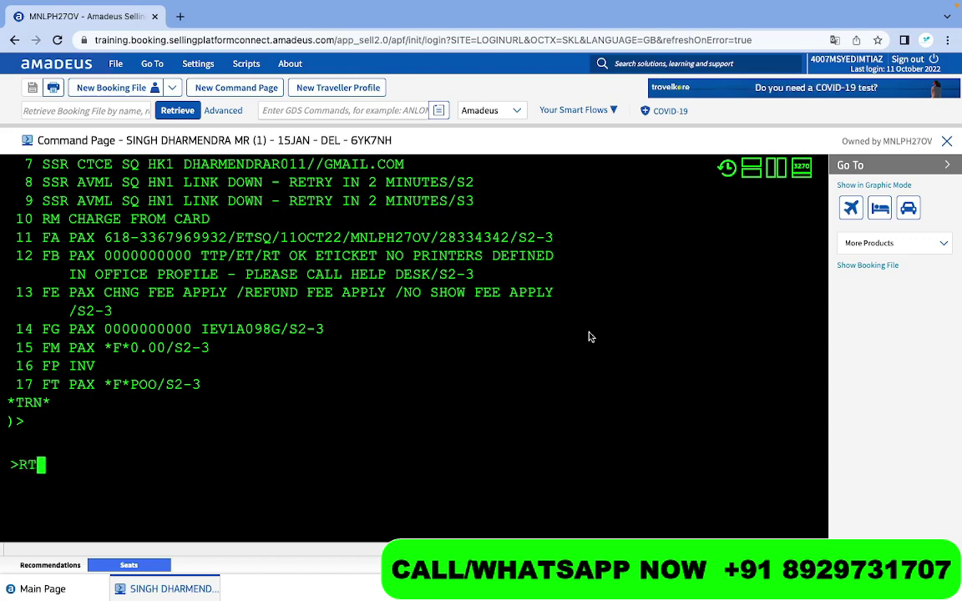
key(Return)
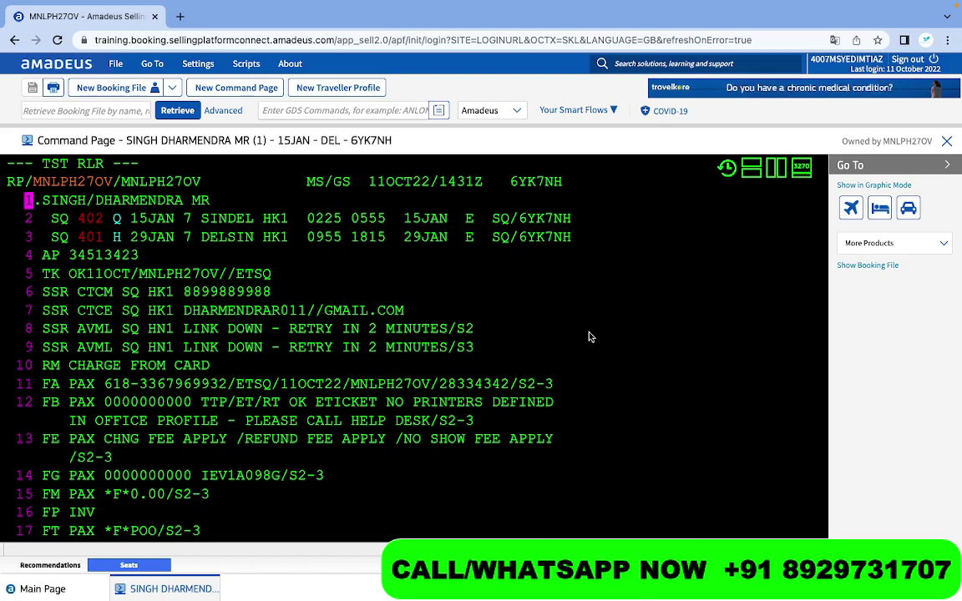
key(Return)
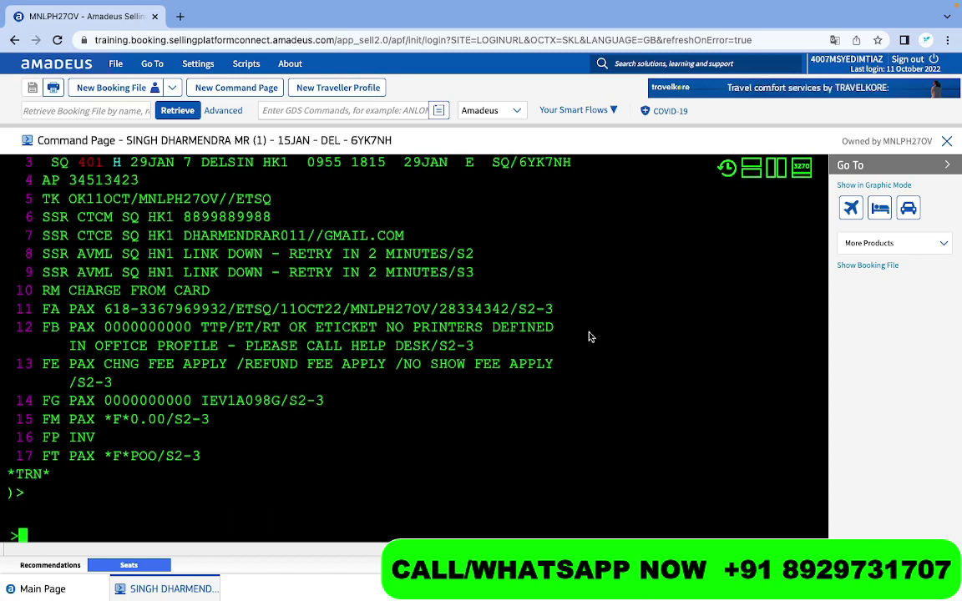
scroll(576, 338, down, 2)
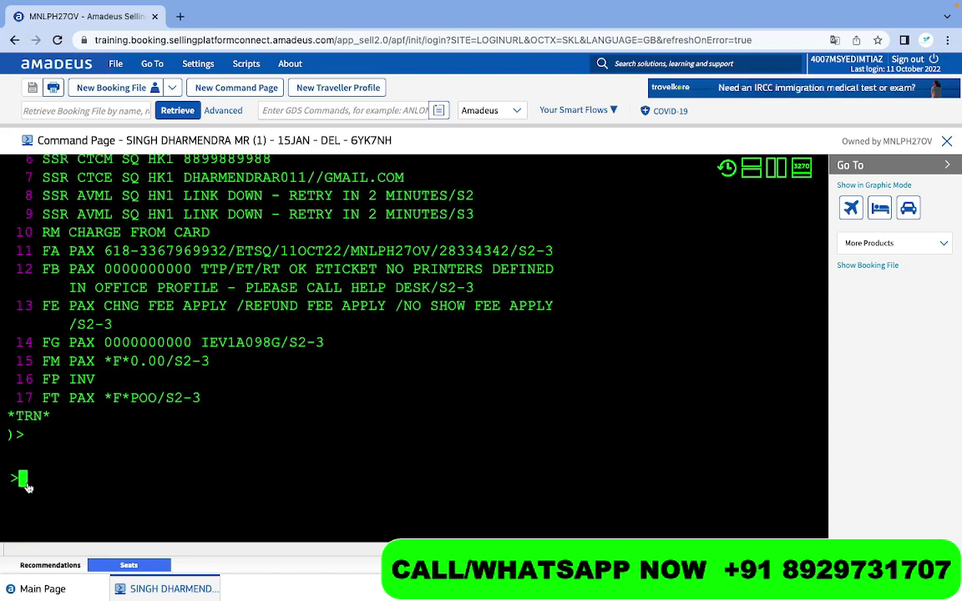
text(IR)
key(Return)
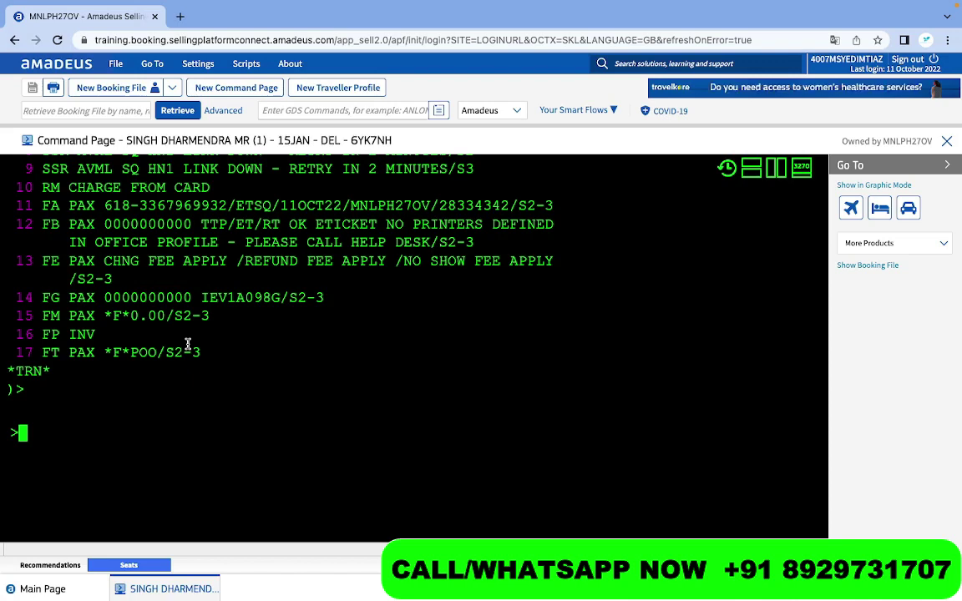
scroll(188, 344, up, 3)
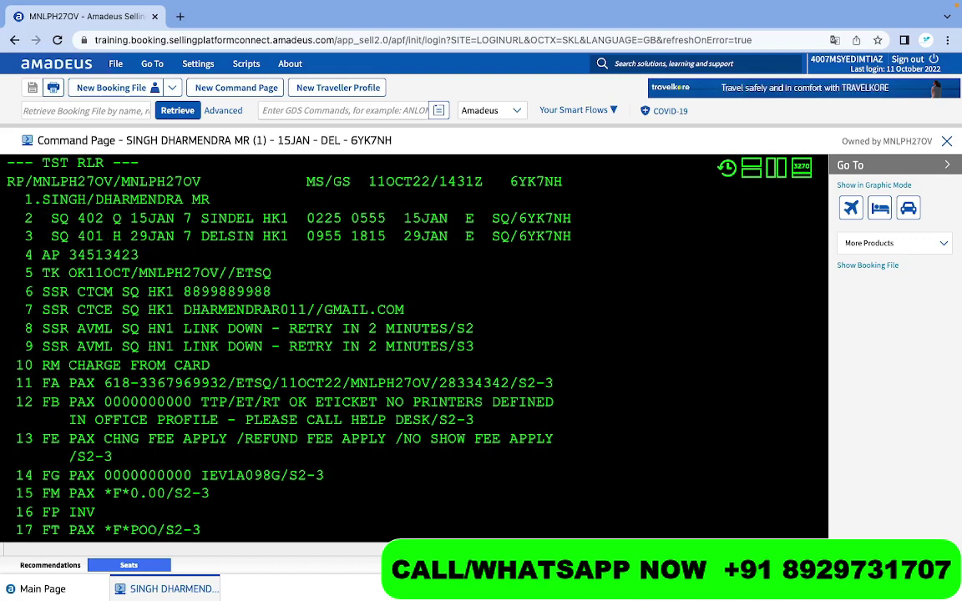
scroll(250, 344, down, 5)
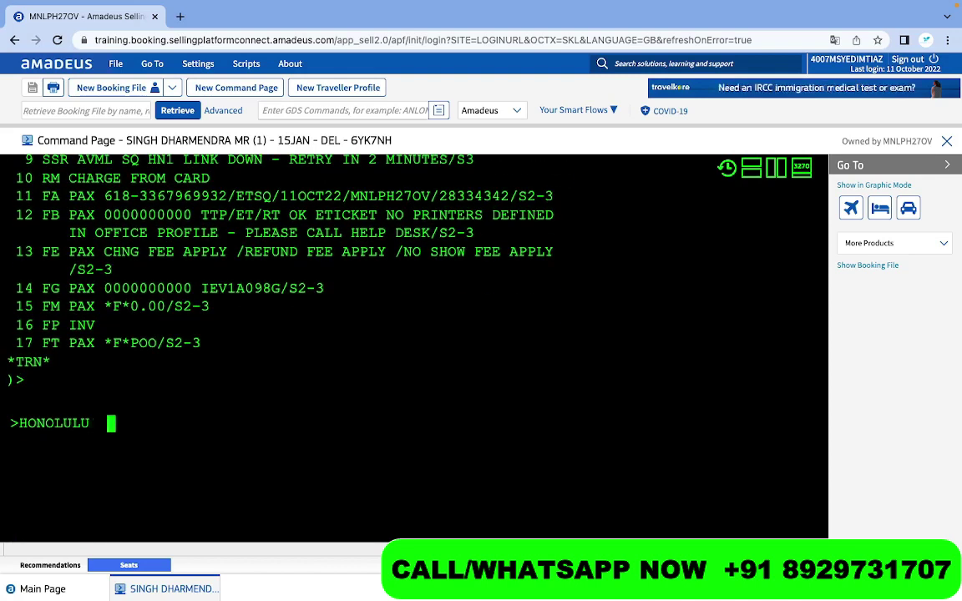
Type the note HONOLULU - HLN // HNL // HLL, then erase it back to HONOLUL
text(-)
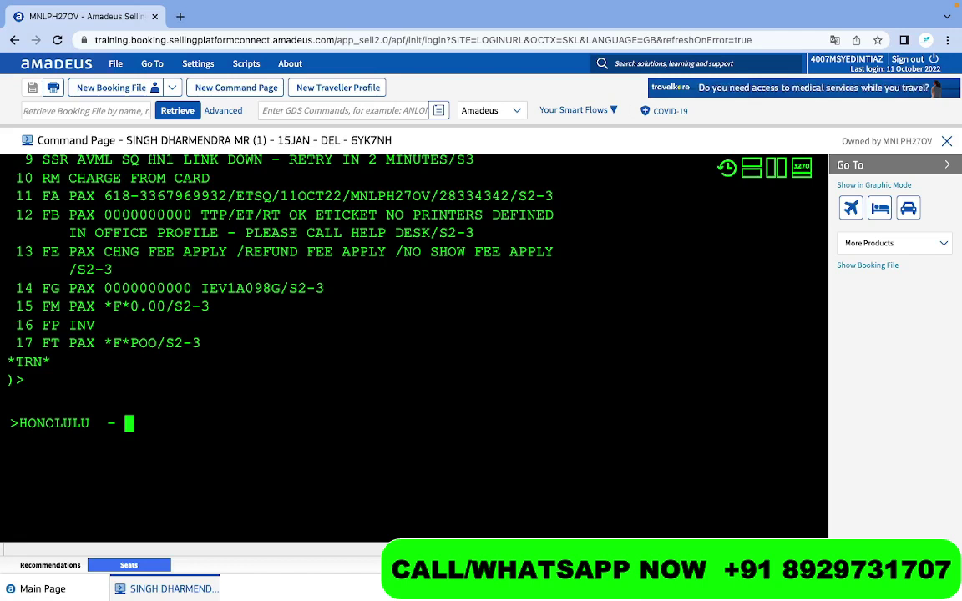
text(HLN // )
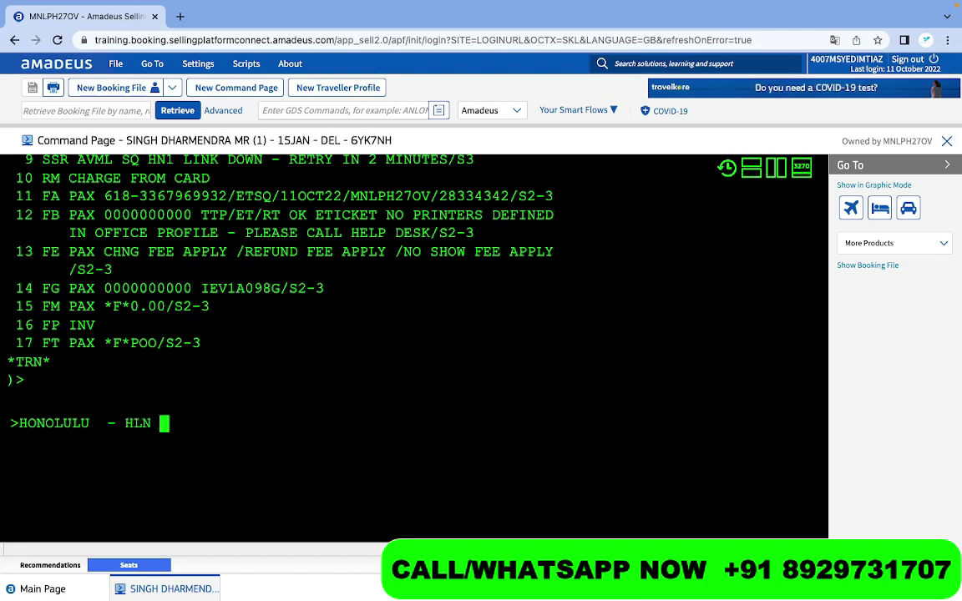
text(H)
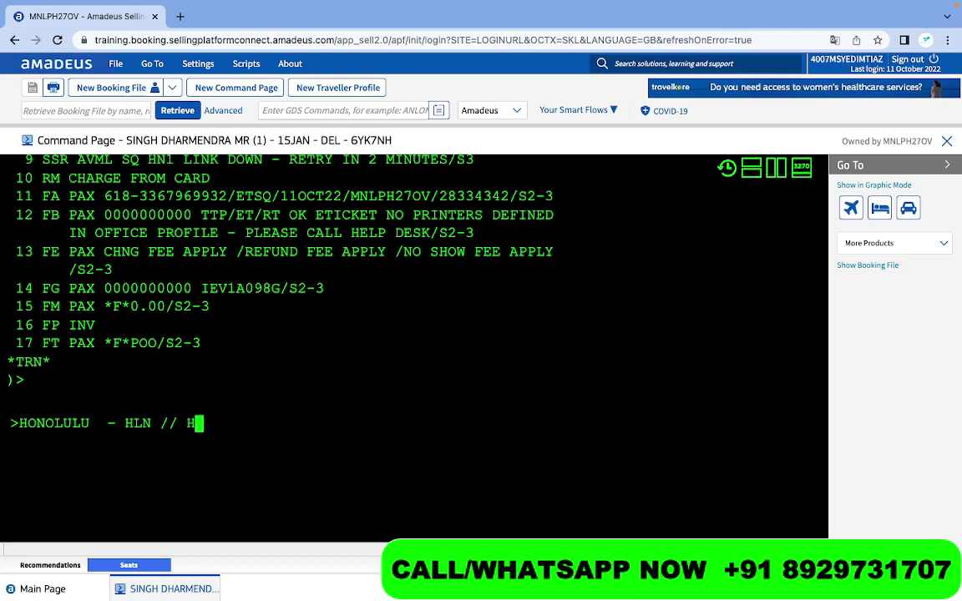
text(NL )
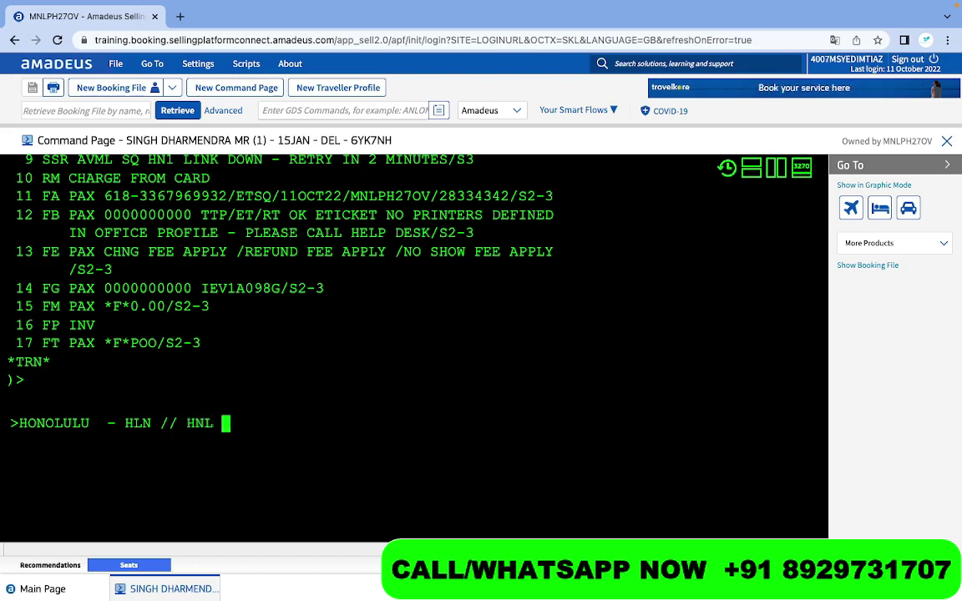
text(// HLL)
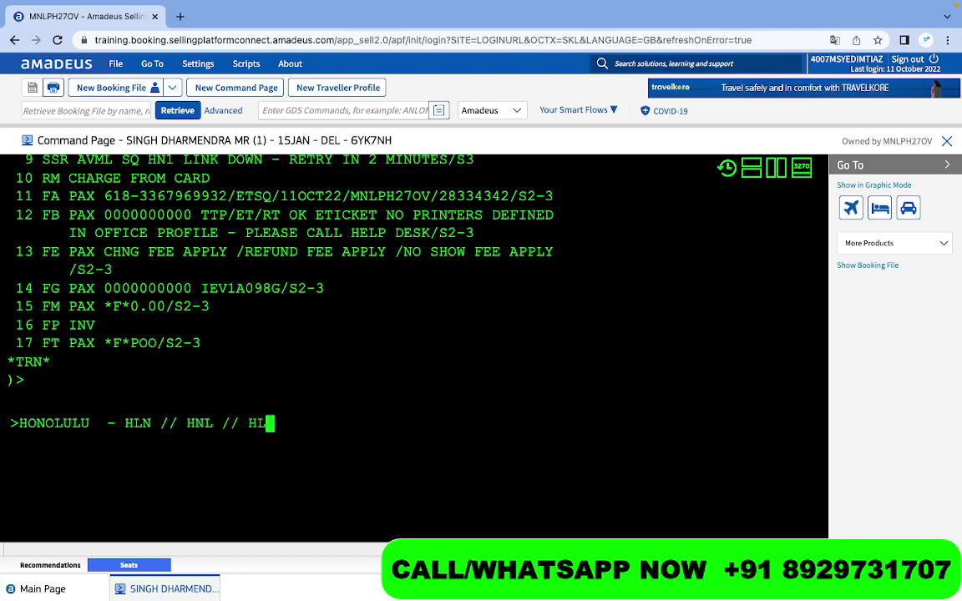
text(  // )
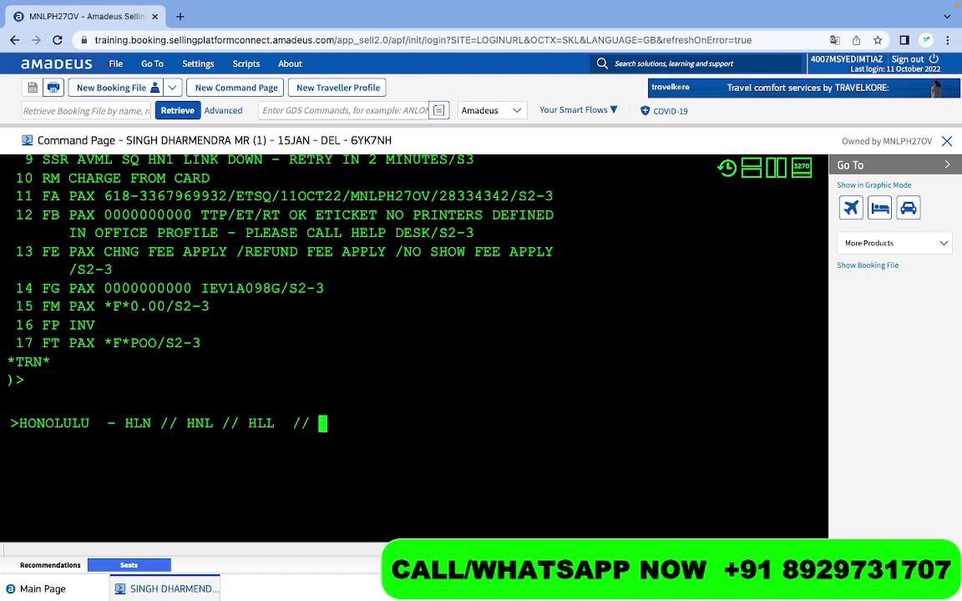
text(L)
text(L)
key(BackSpace)
key(BackSpace)
key(BackSpace)
key(BackSpace)
key(BackSpace)
key(BackSpace)
key(BackSpace)
key(BackSpace)
key(BackSpace)
key(BackSpace)
key(BackSpace)
key(BackSpace)
key(BackSpace)
key(BackSpace)
key(BackSpace)
key(BackSpace)
key(BackSpace)
key(BackSpace)
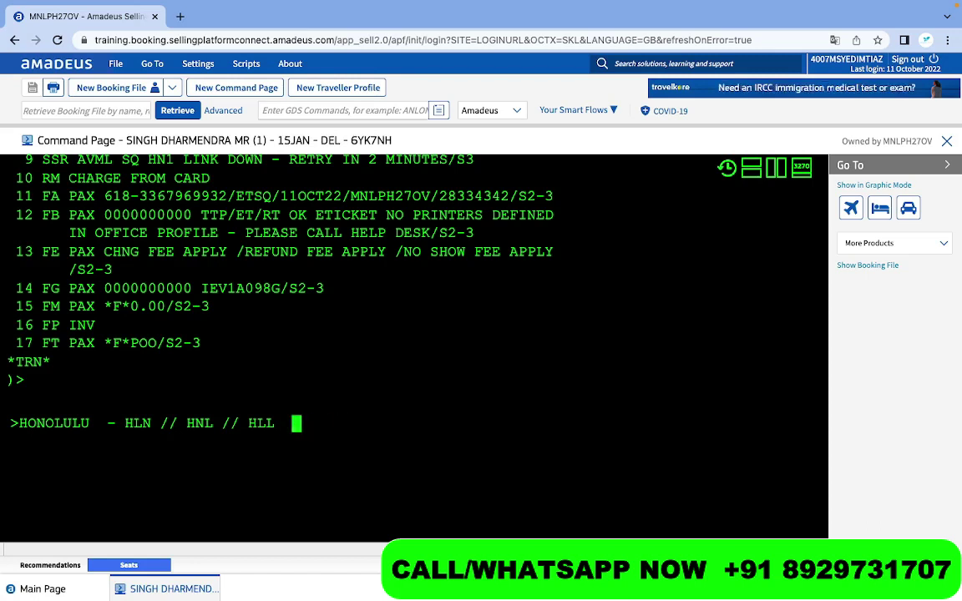
key(BackSpace)
key(BackSpace)
key(BackSpace)
key(BackSpace)
key(BackSpace)
key(BackSpace)
key(BackSpace)
key(BackSpace)
key(BackSpace)
key(BackSpace)
key(BackSpace)
key(BackSpace)
key(BackSpace)
key(BackSpace)
key(BackSpace)
key(BackSpace)
key(BackSpace)
key(BackSpace)
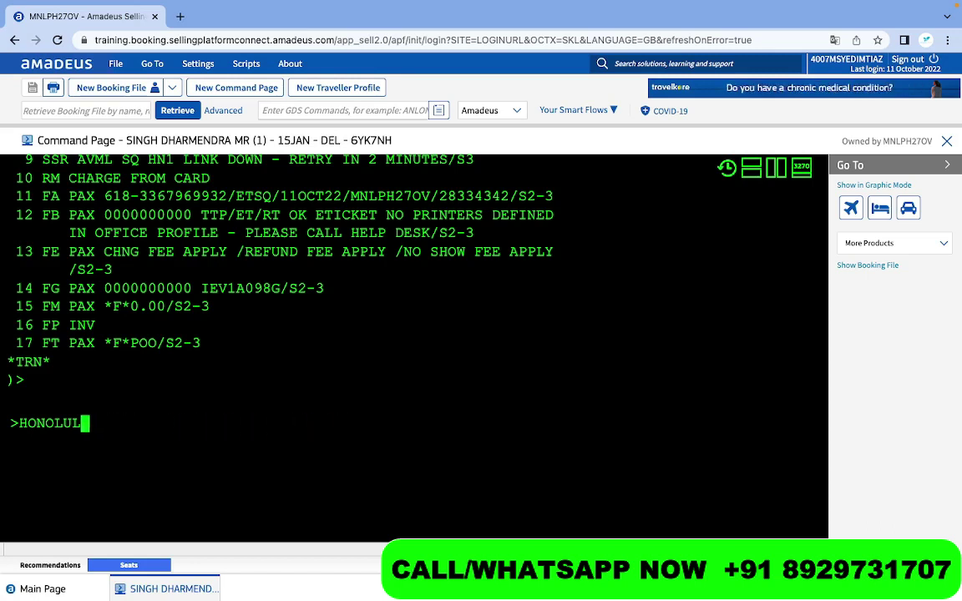
Clear the leftover note and enter RT to redisplay the SIN–DEL–SIN booking
key(BackSpace)
text(RT)
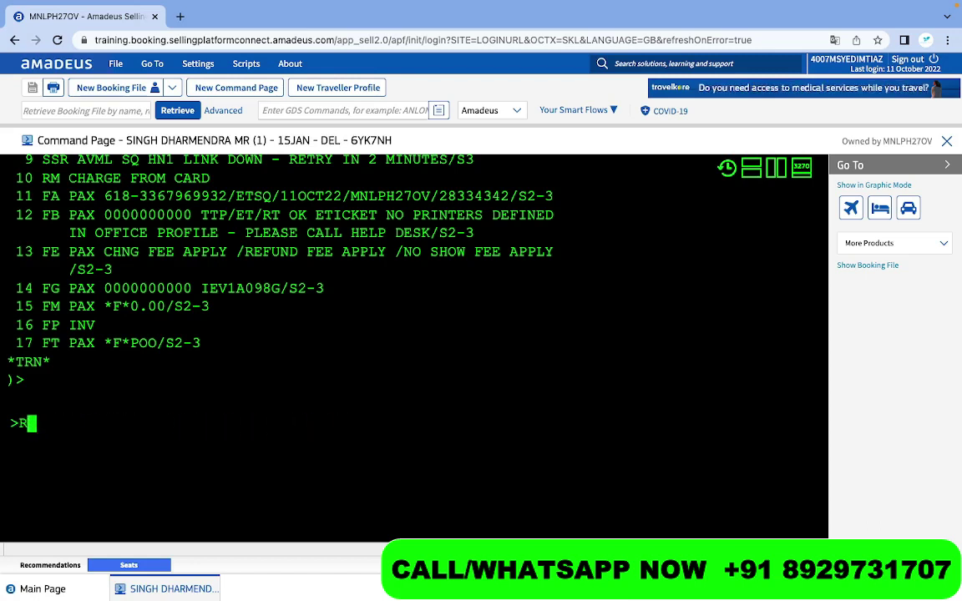
key(Return)
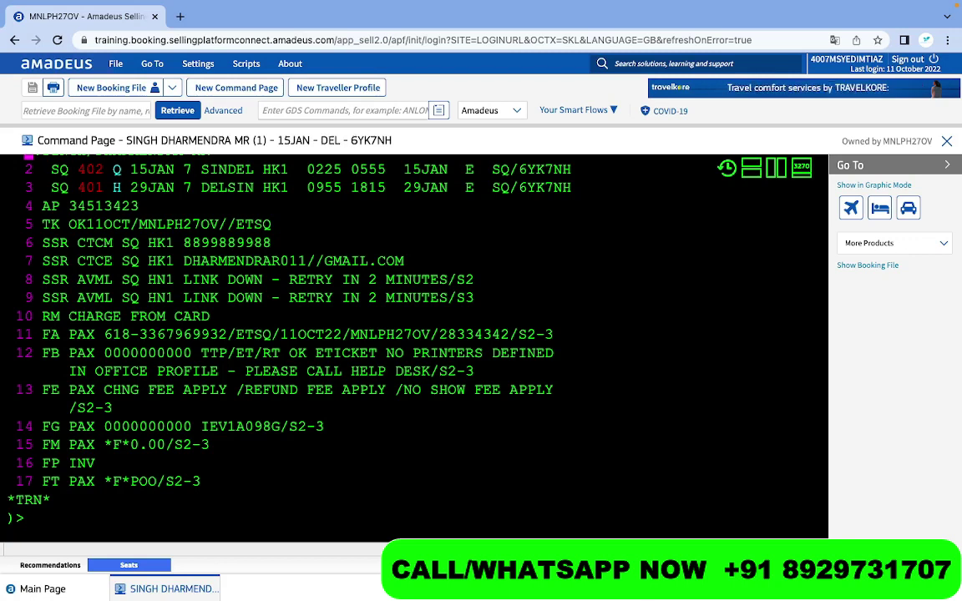
scroll(151, 177, up, 1)
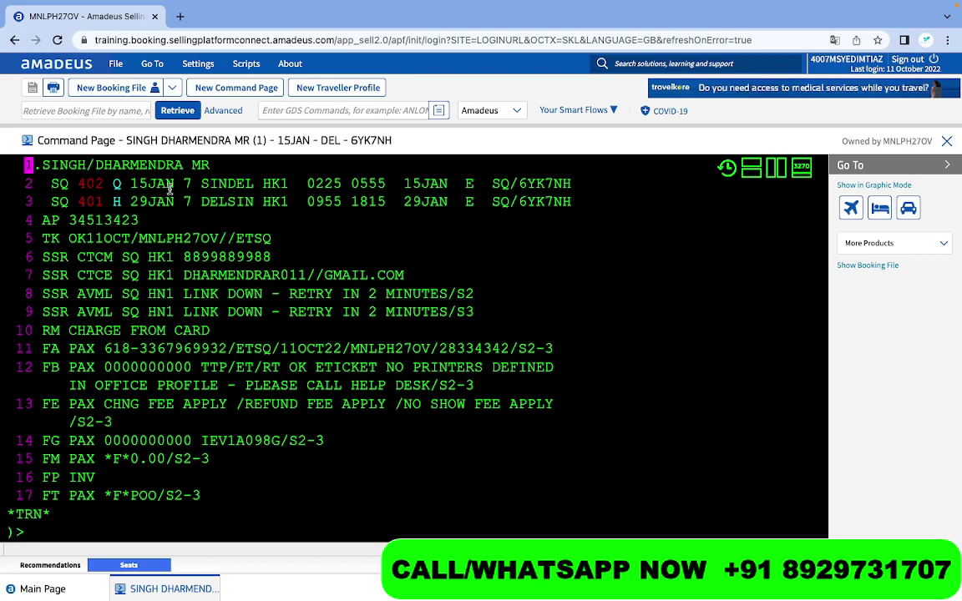
Highlight the travel dates 29JAN and 15JAN on the two SQ flight segments
drag(174, 185, 130, 201)
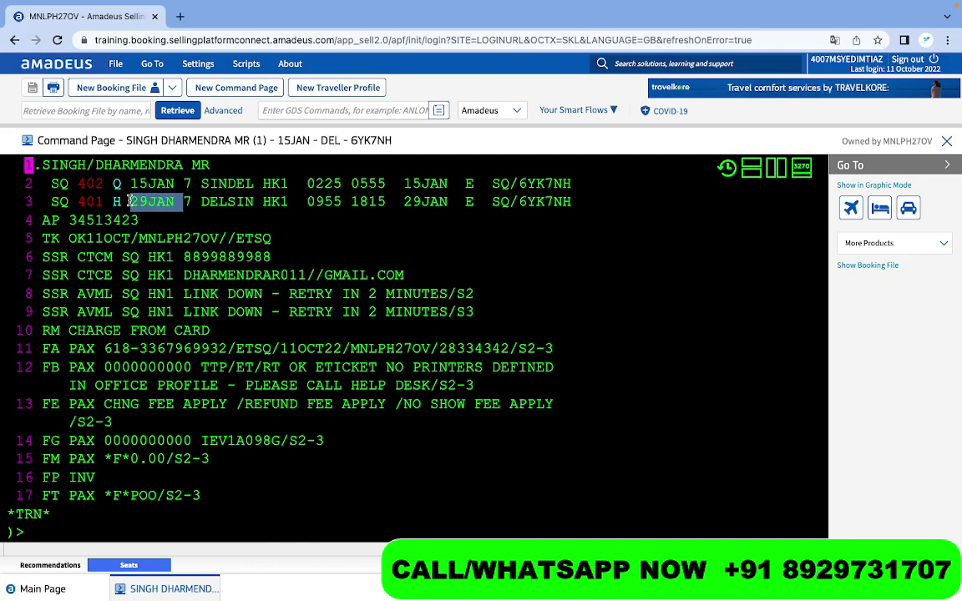
drag(130, 184, 176, 185)
scroll(177, 185, down, 1)
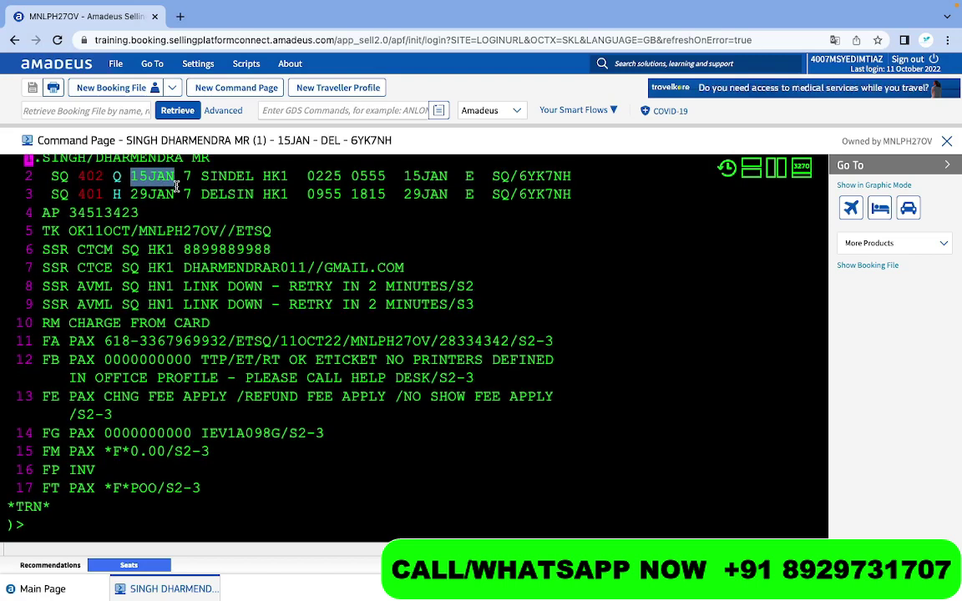
scroll(162, 203, down, 3)
scroll(36, 485, down, 2)
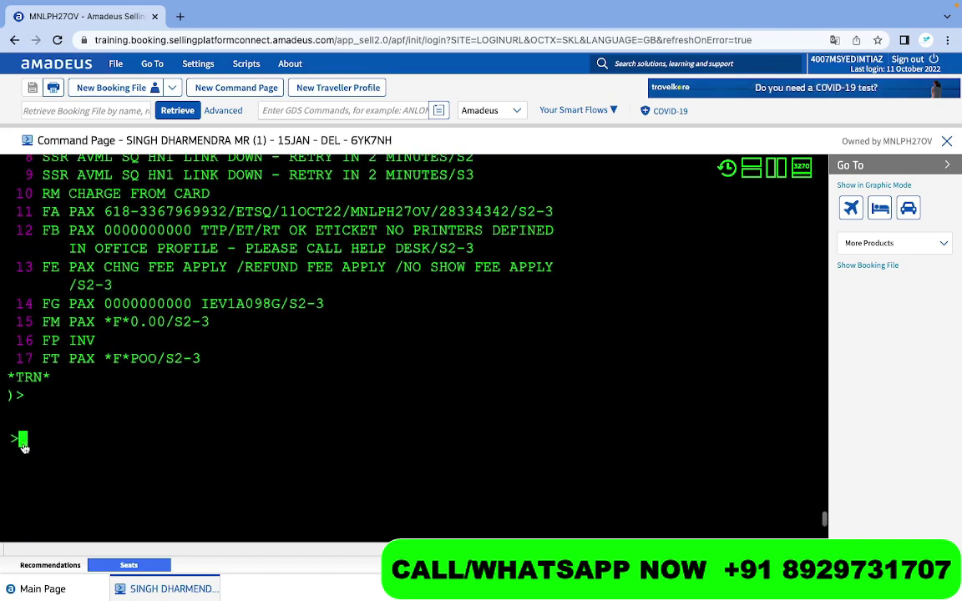
scroll(25, 448, up, 5)
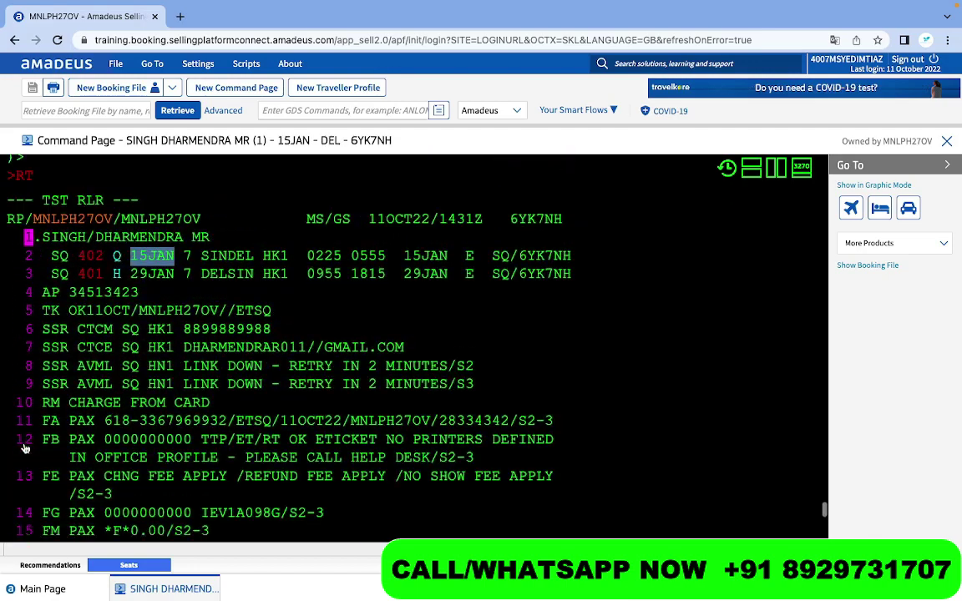